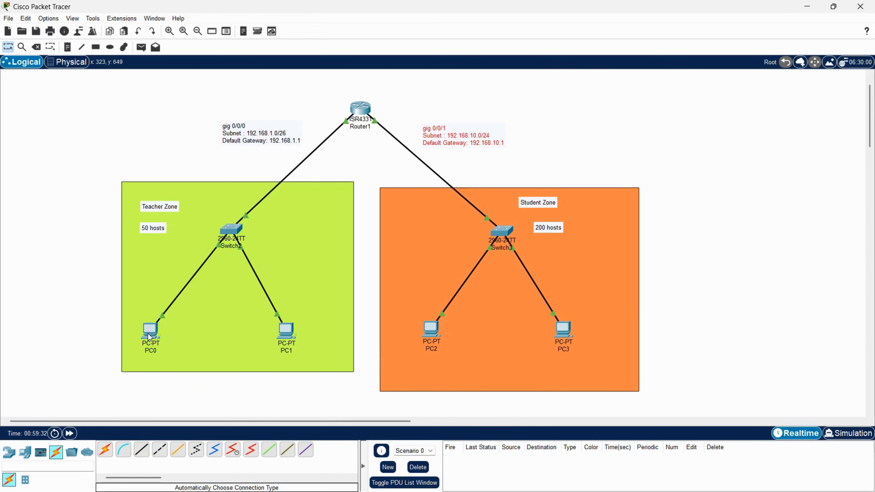
- Inspect the port and address summaries of PC0 to PC3 and check Router1's command-line configuration history
mouse_move(149, 339)
mouse_move(289, 334)
mouse_move(428, 336)
mouse_move(560, 336)
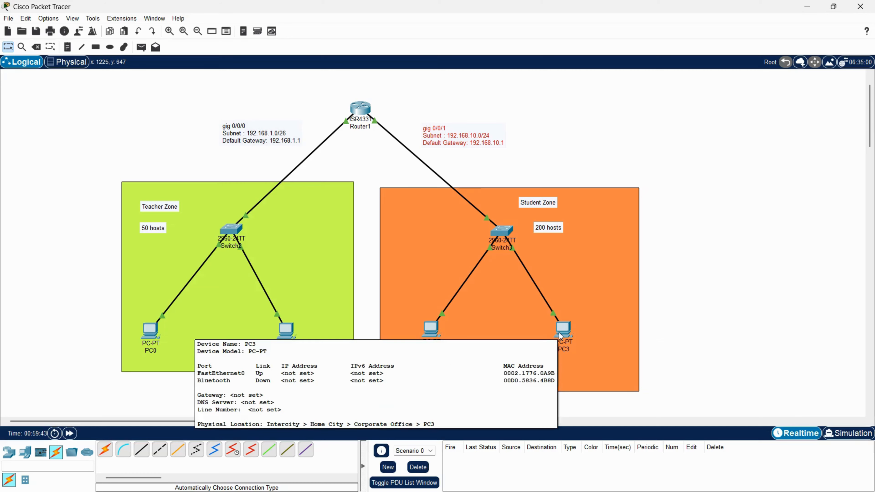
click(364, 109)
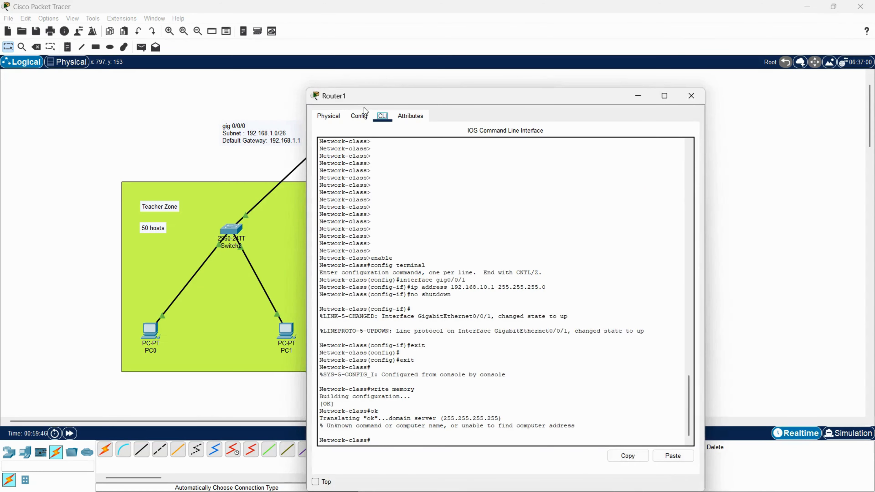
click(688, 99)
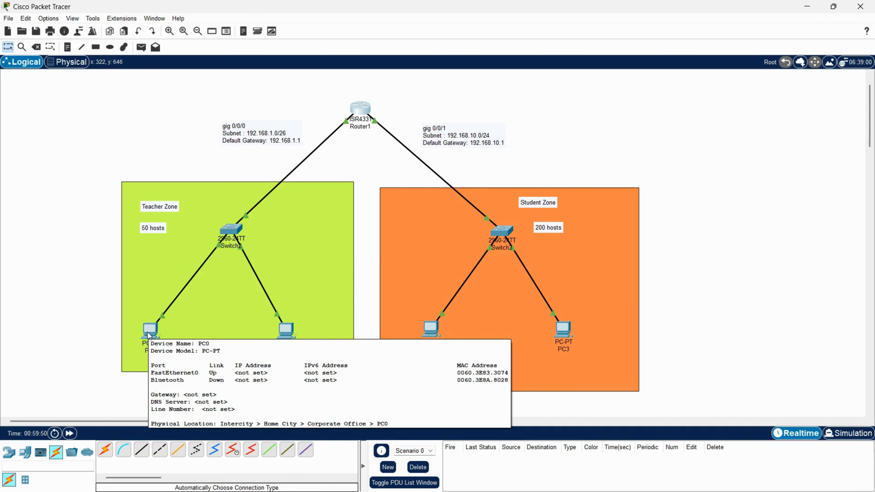
- Assign PC0 the static IPv4 address 192.168.1.2 in its IP configuration
click(149, 335)
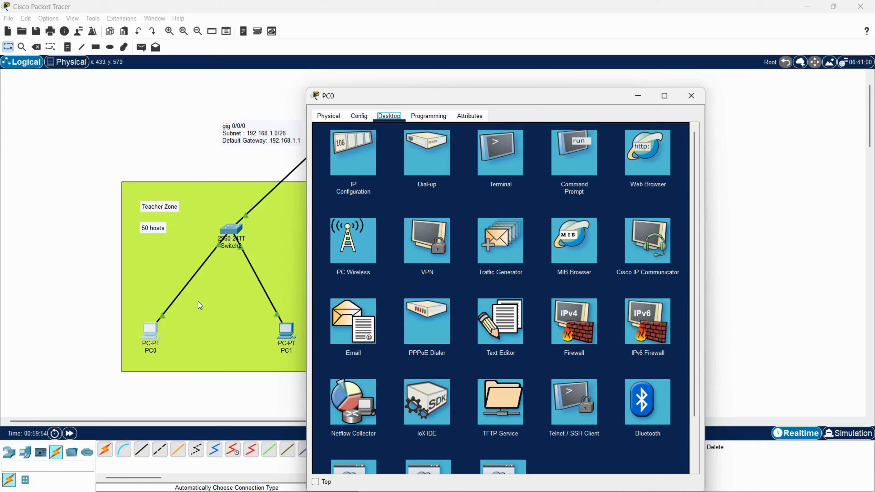
click(358, 164)
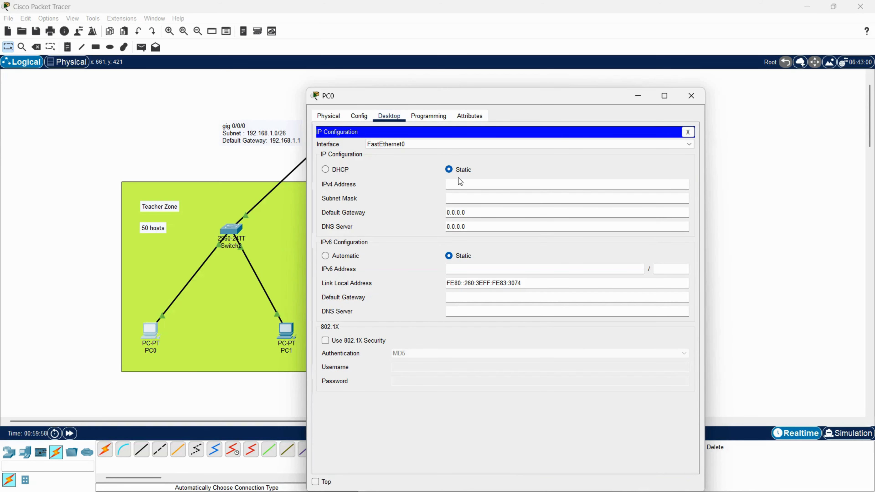
drag(444, 95, 503, 82)
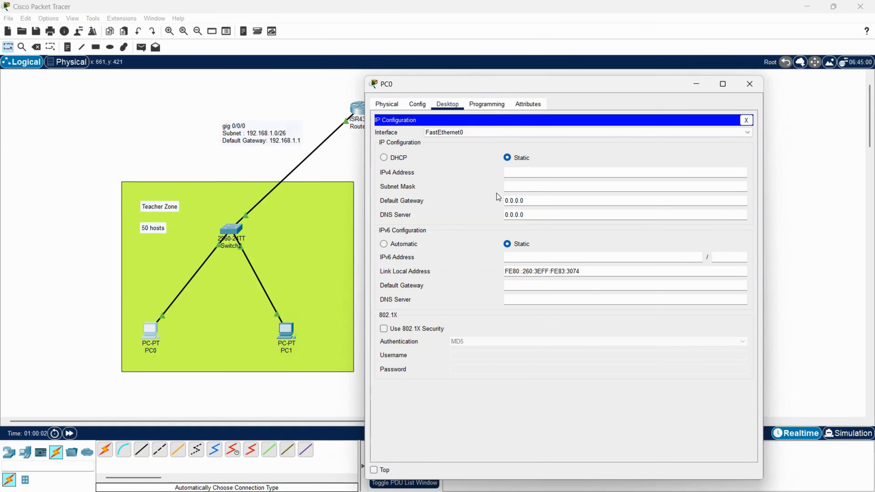
click(531, 201)
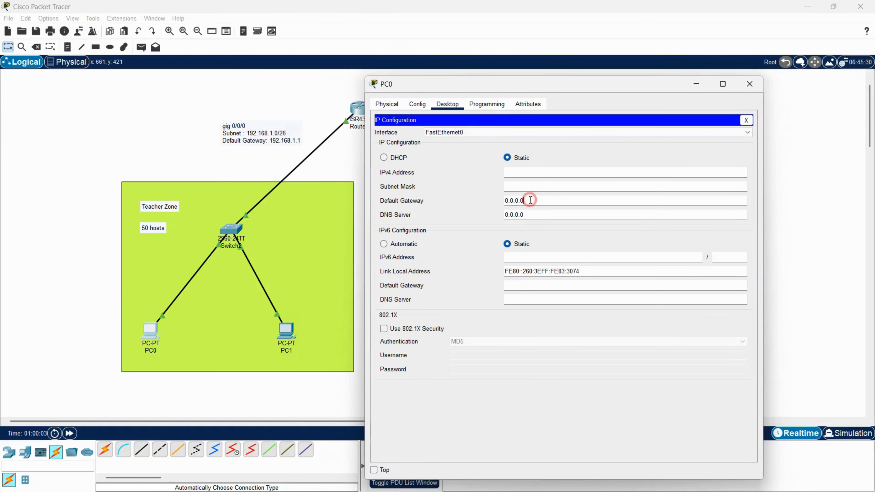
click(516, 172)
text(192.)
text(168.1.2)
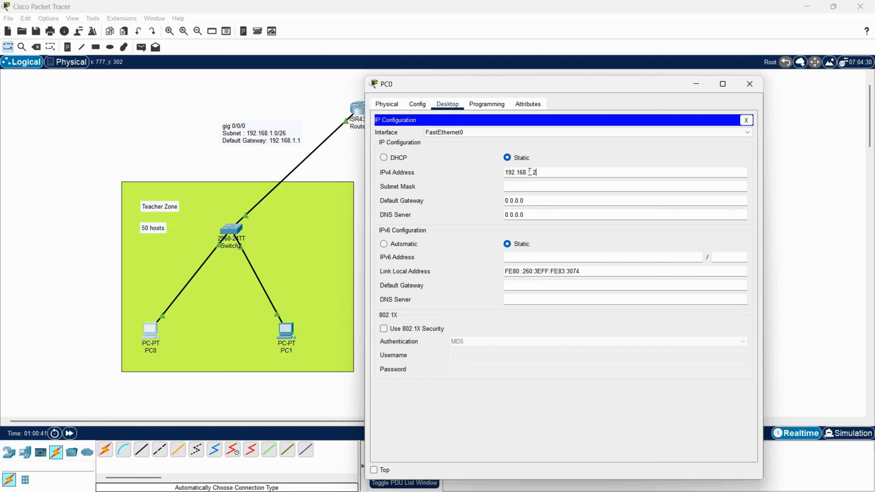
- Set PC0's subnet mask to 255.255.255.192 and its default gateway to 192.168.1.1
click(531, 187)
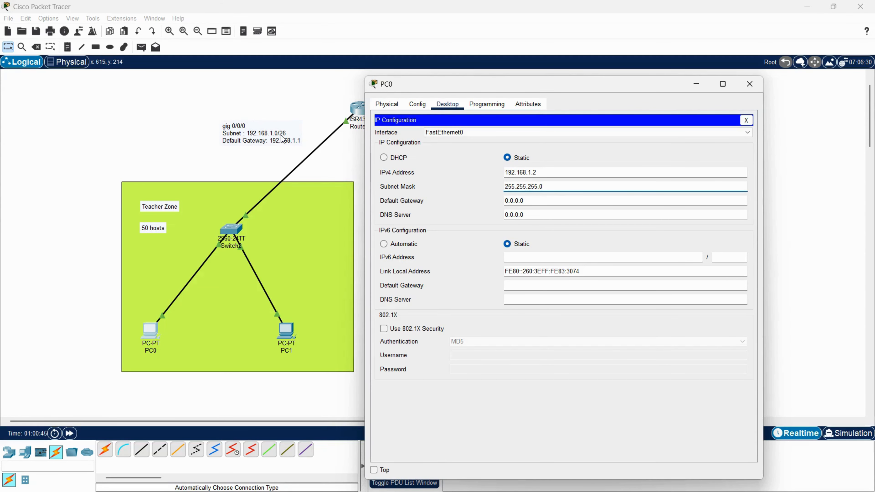
click(547, 185)
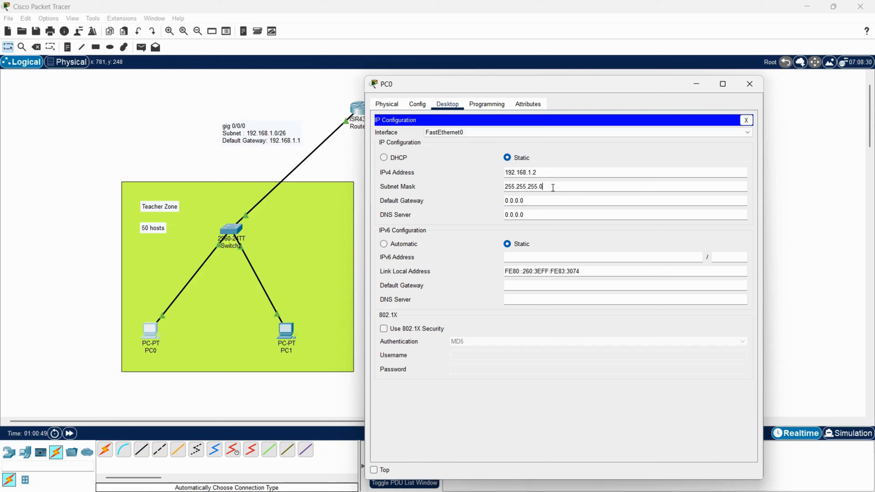
text(192)
click(546, 200)
drag(537, 201, 504, 201)
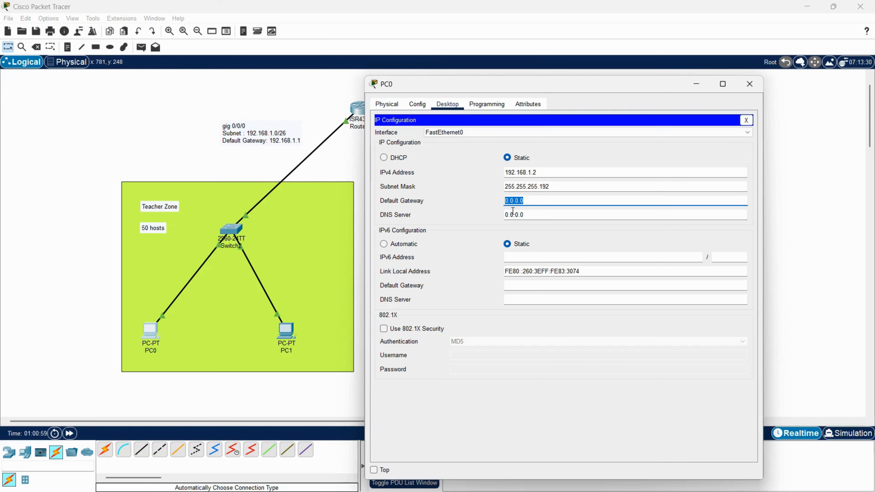
text(192.168.1.1)
click(560, 220)
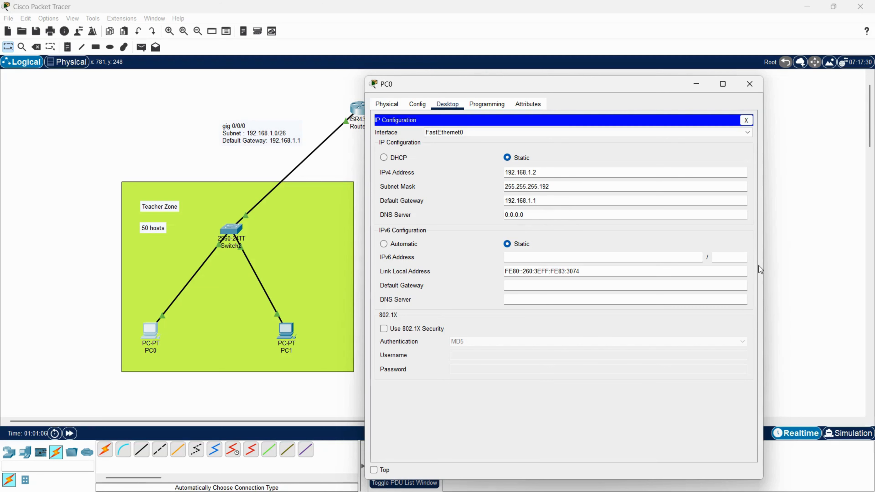
click(750, 84)
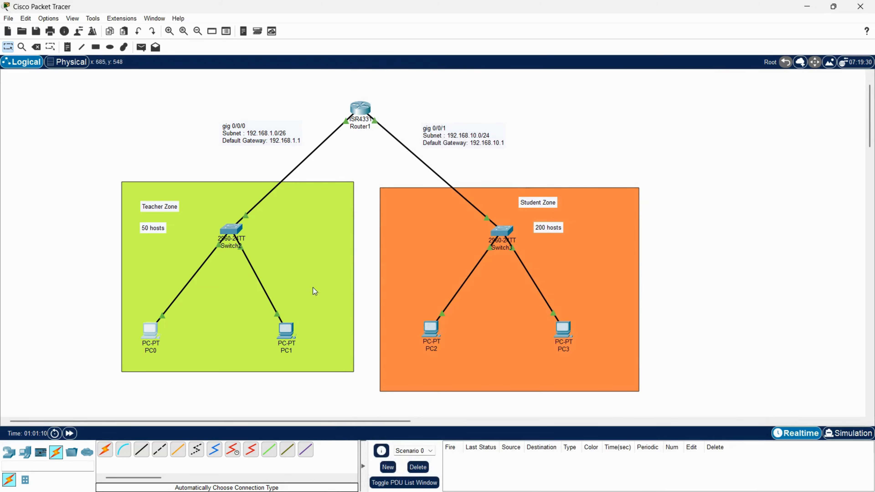
- Assign PC1 the static IPv4 address 192.168.1.3 in its IP configuration
click(285, 330)
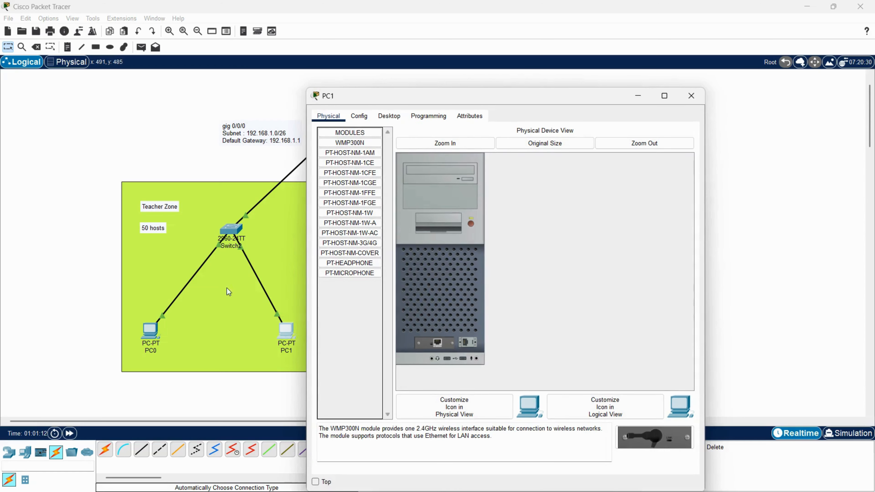
drag(506, 94, 543, 93)
click(437, 114)
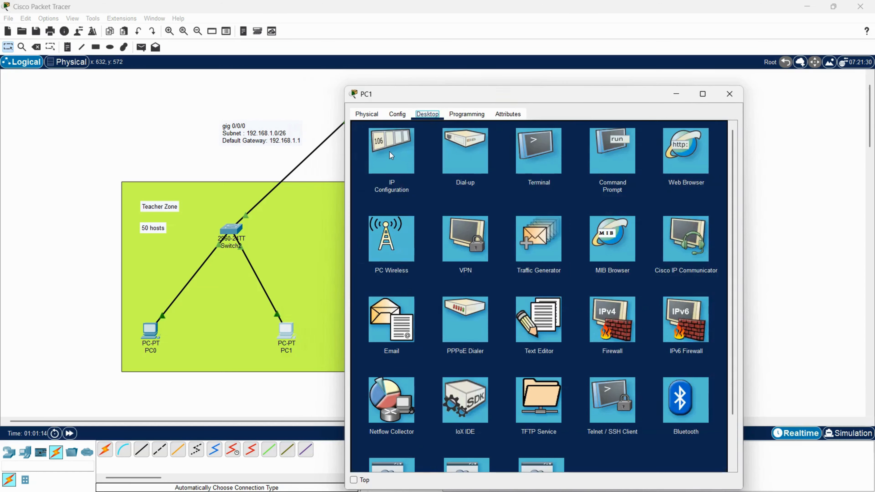
click(389, 152)
click(518, 185)
text(19)
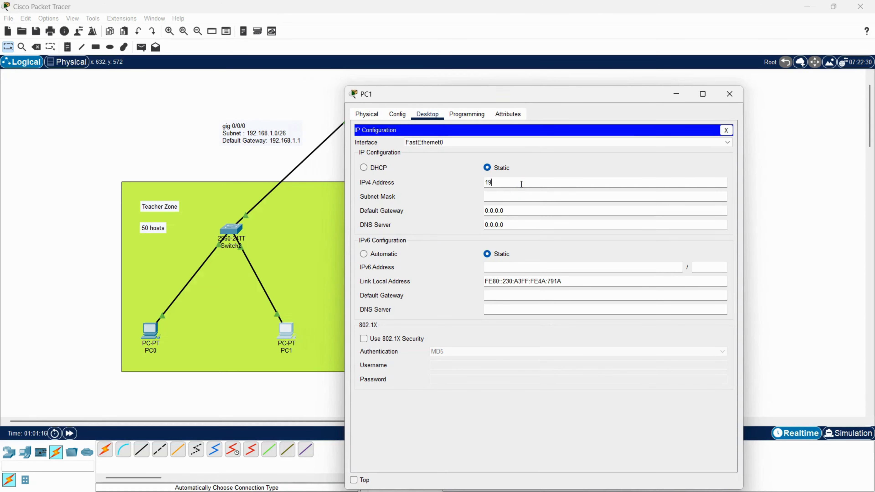
text(2.168.1.3)
- Set PC1's subnet mask to 255.255.255.192 and its default gateway to 192.168.1.1
click(522, 199)
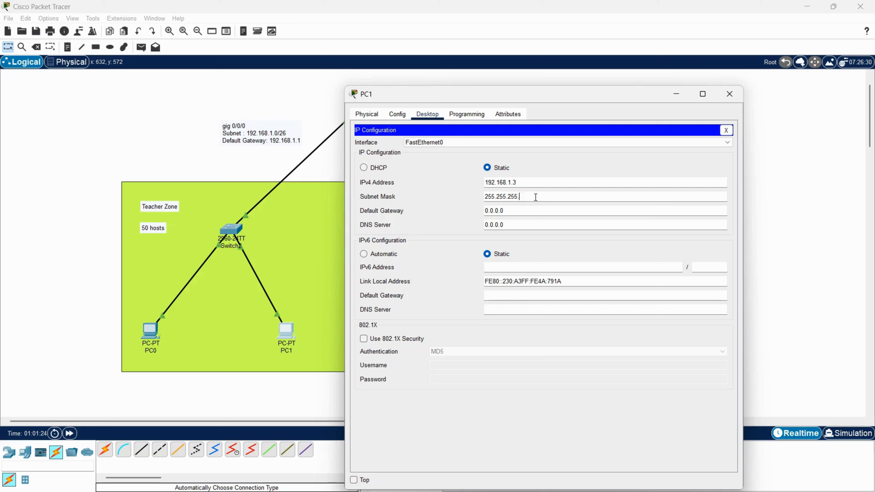
text(192)
click(524, 210)
drag(525, 214, 475, 215)
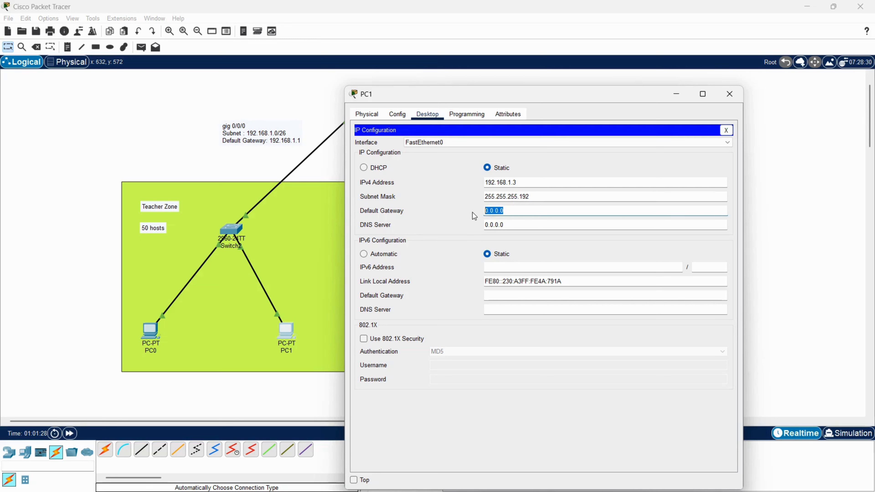
text(192.)
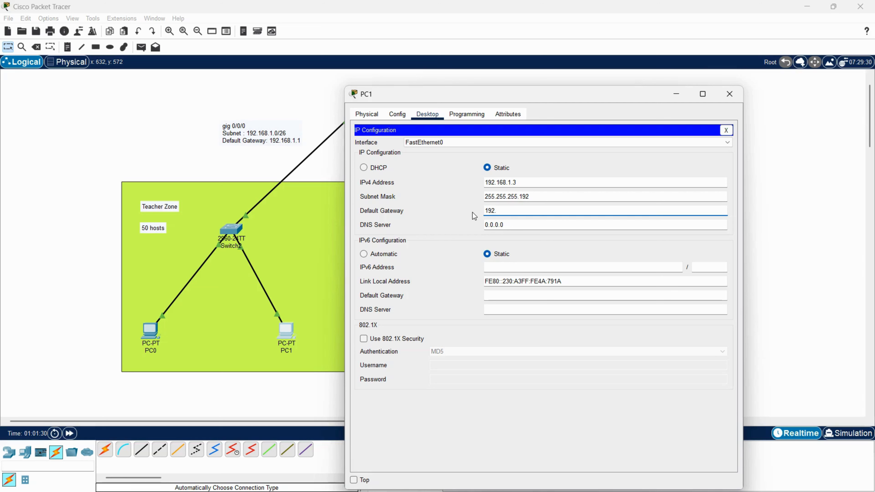
text(168.1.1)
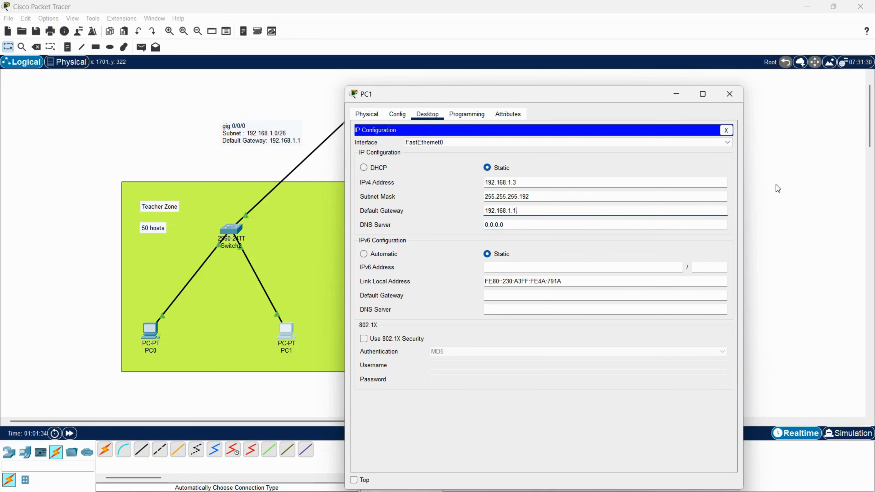
click(729, 94)
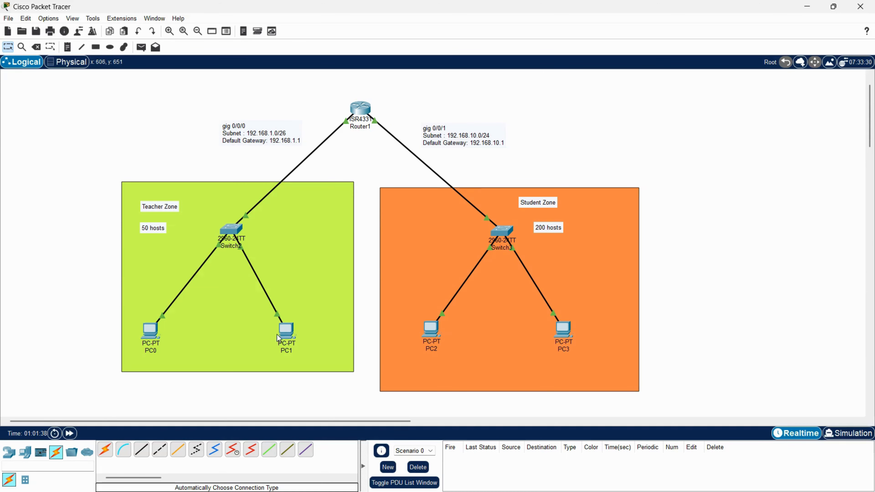
- In PC0's command prompt, run ipconfig to check its addressing and ping PC1 at 192.168.1.3
click(150, 334)
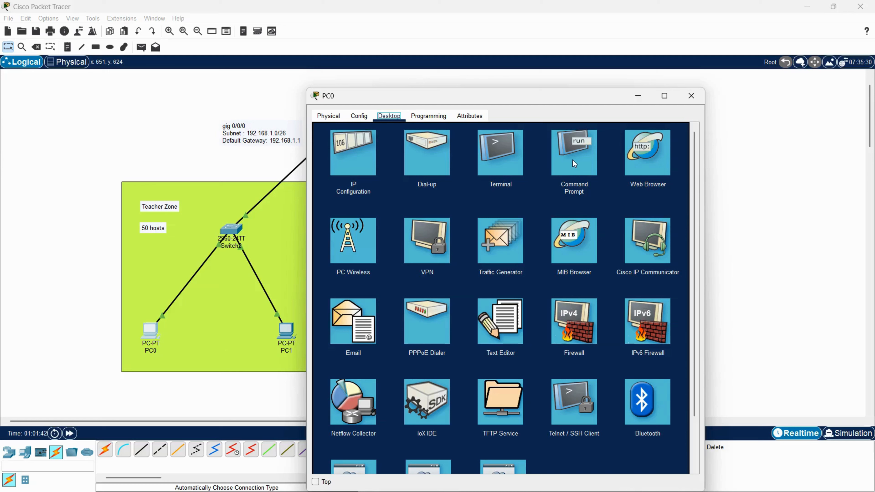
click(575, 158)
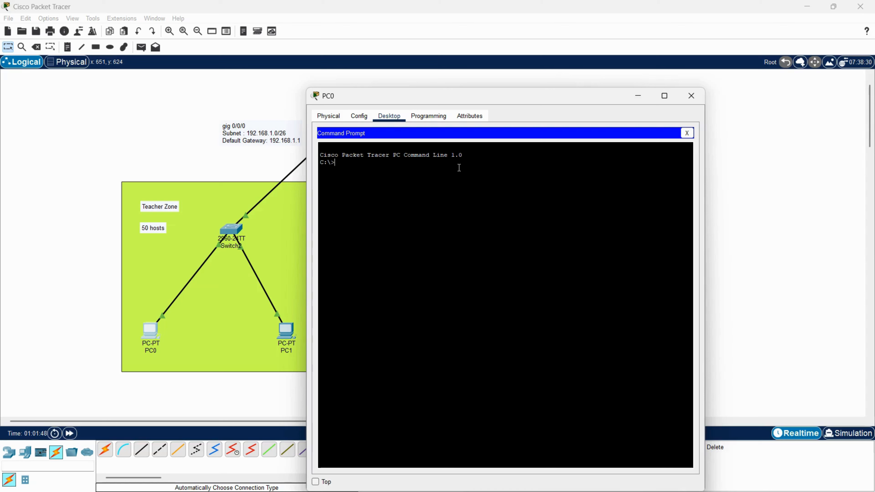
text(ipconfig)
key(Return)
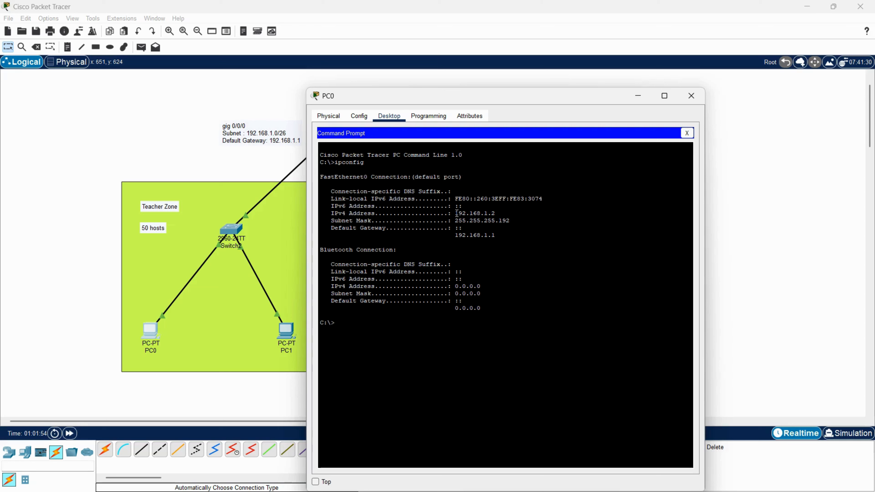
drag(456, 213, 500, 214)
text(ping 192.168.1.3)
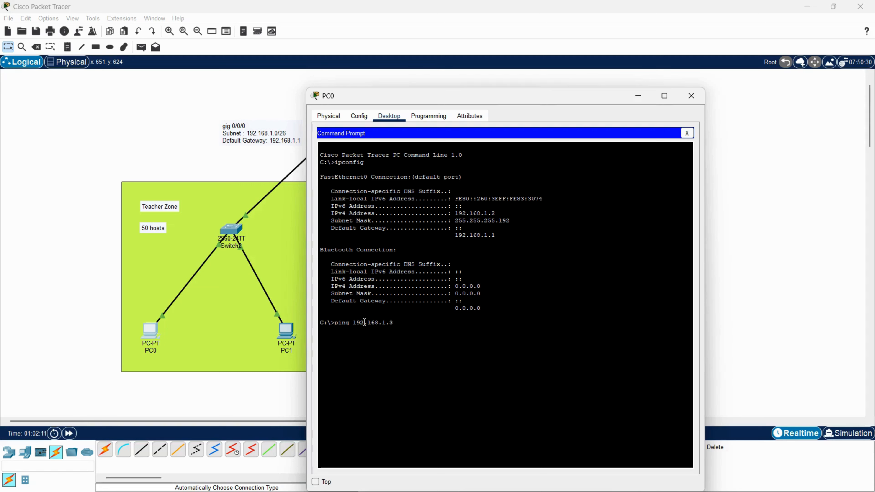
key(Return)
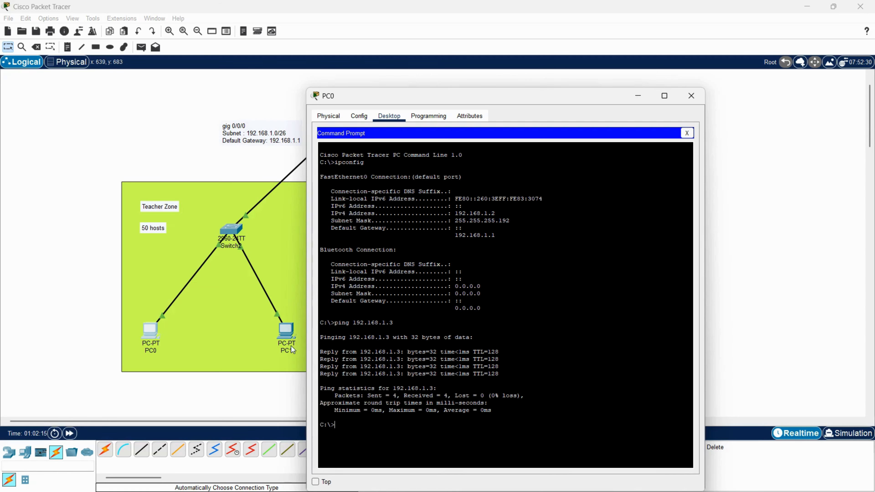
- Resize PC0's window to fit the full command prompt output, and minimize it to uncover the topology
double_click(401, 89)
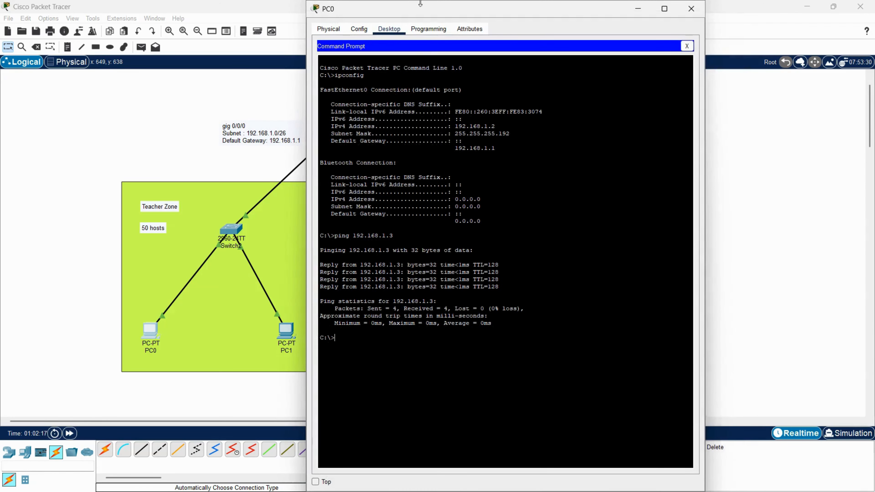
drag(420, 5, 428, 16)
double_click(429, 16)
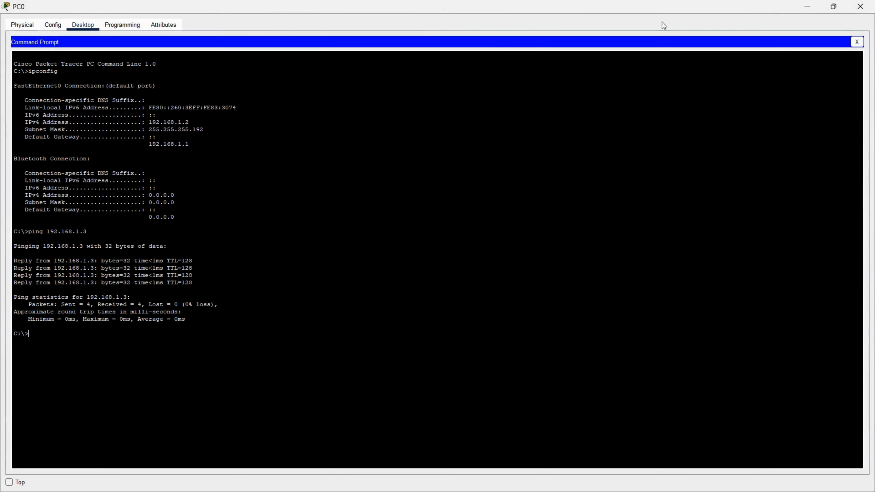
click(829, 6)
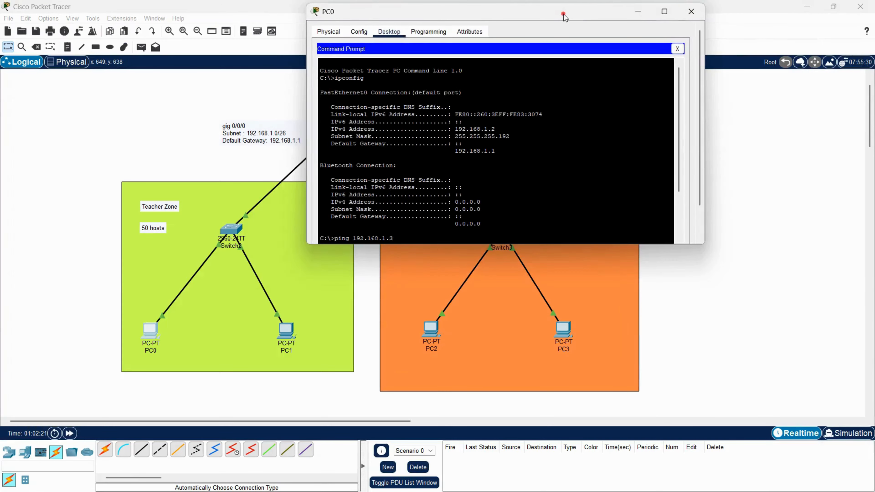
drag(566, 14, 659, 59)
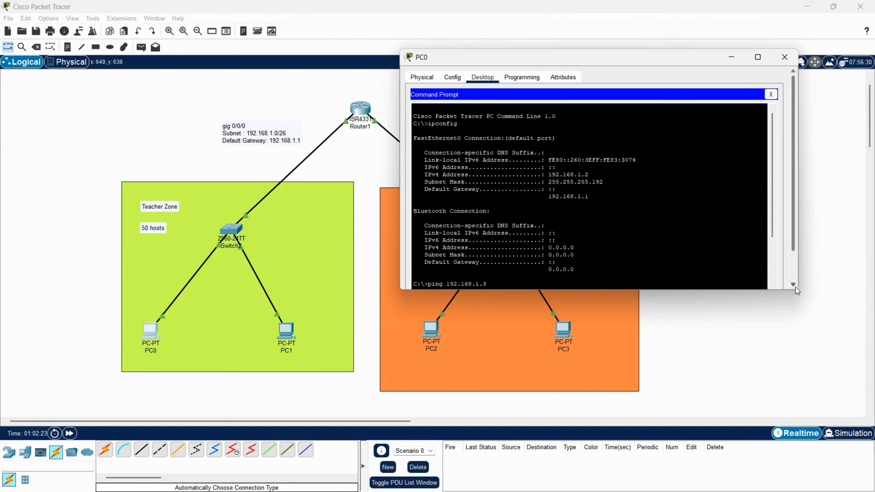
drag(764, 290, 764, 458)
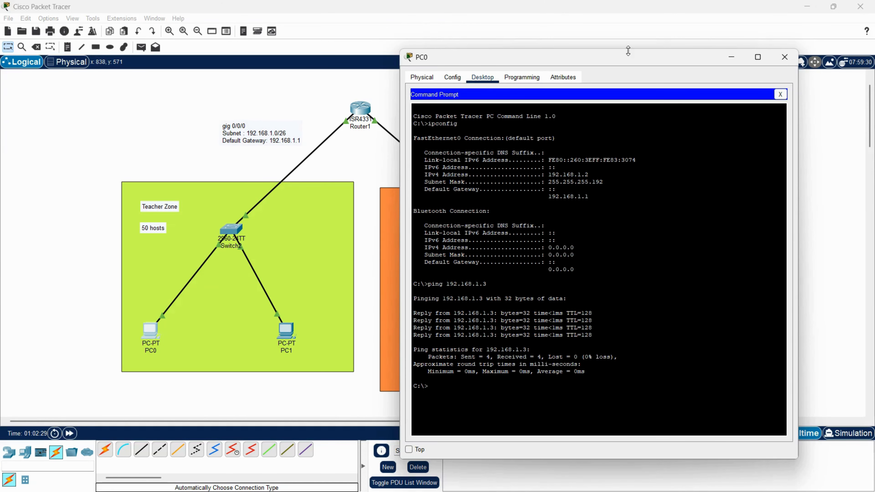
drag(621, 57, 563, 92)
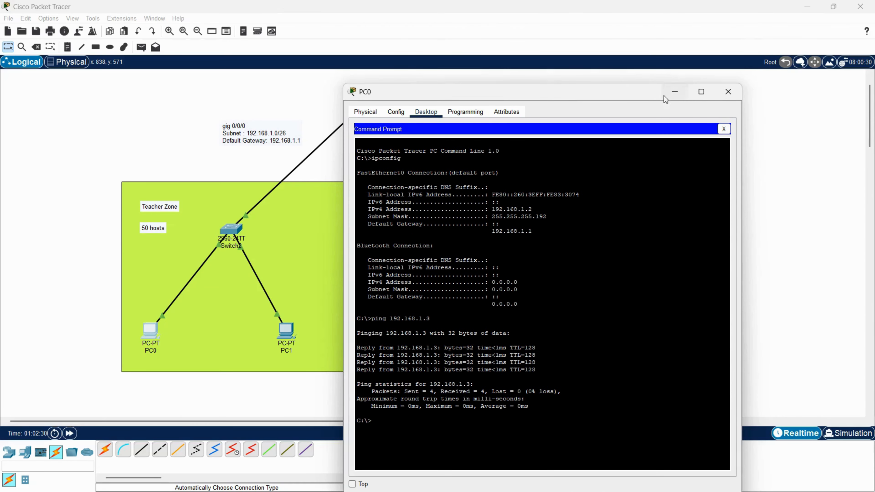
click(676, 92)
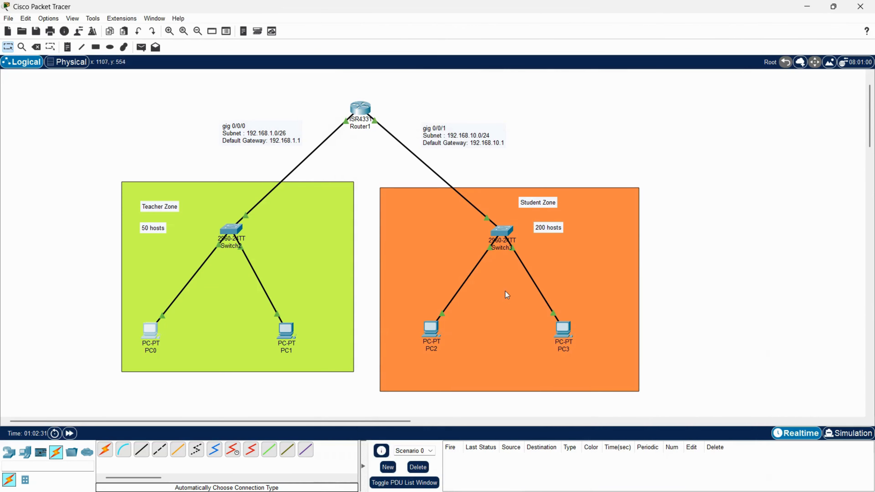
- Assign PC2 in the Student Zone the static IPv4 address 192.168.10.2 in its IP configuration
click(431, 330)
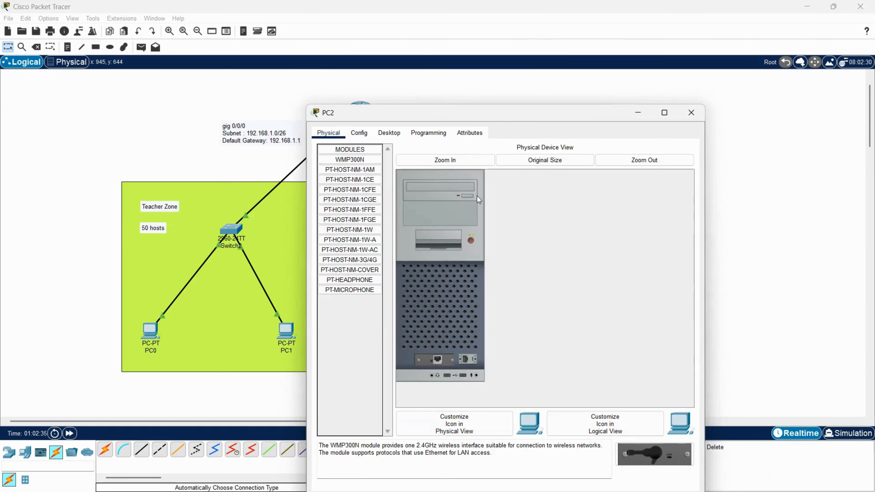
click(388, 133)
drag(405, 113, 615, 76)
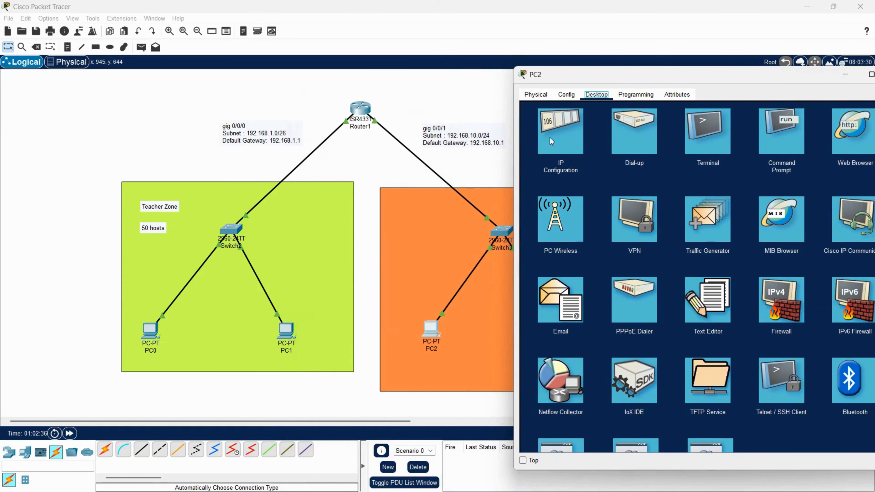
click(551, 141)
click(664, 166)
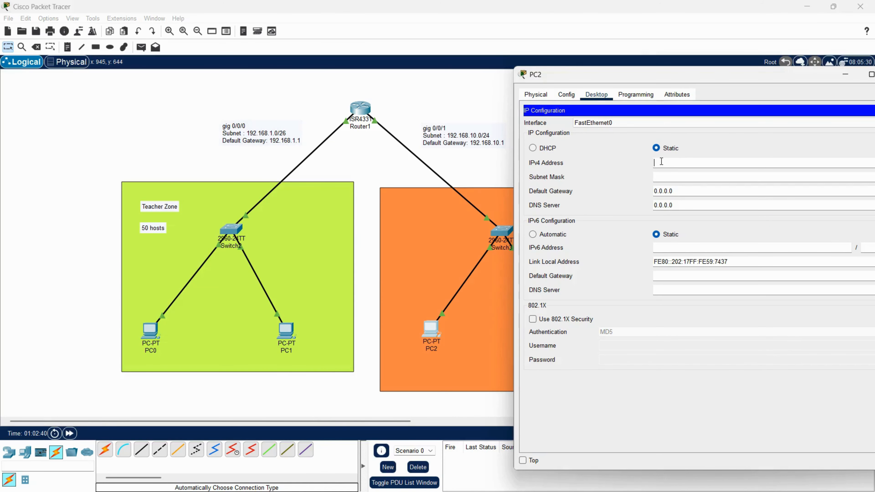
text(192.168.10.2)
- Set PC2's subnet mask to 255.255.255.0 and its default gateway to 192.168.10.1, and close its window
click(674, 177)
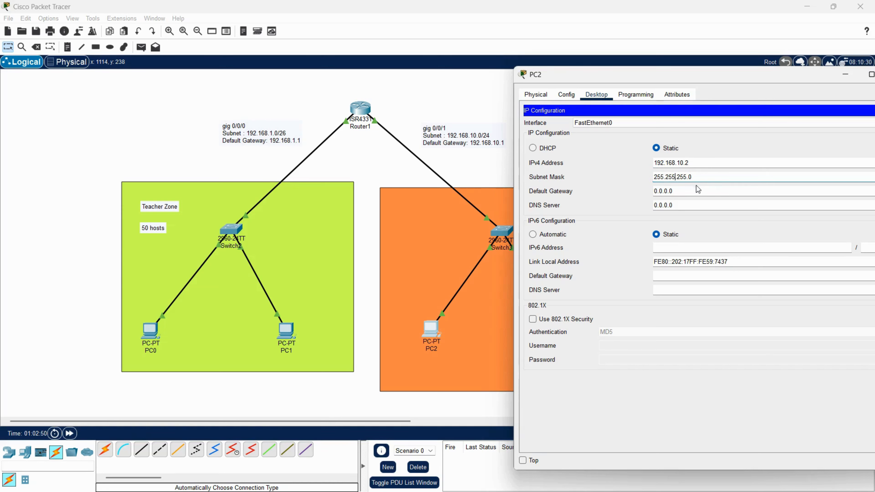
drag(687, 190, 645, 192)
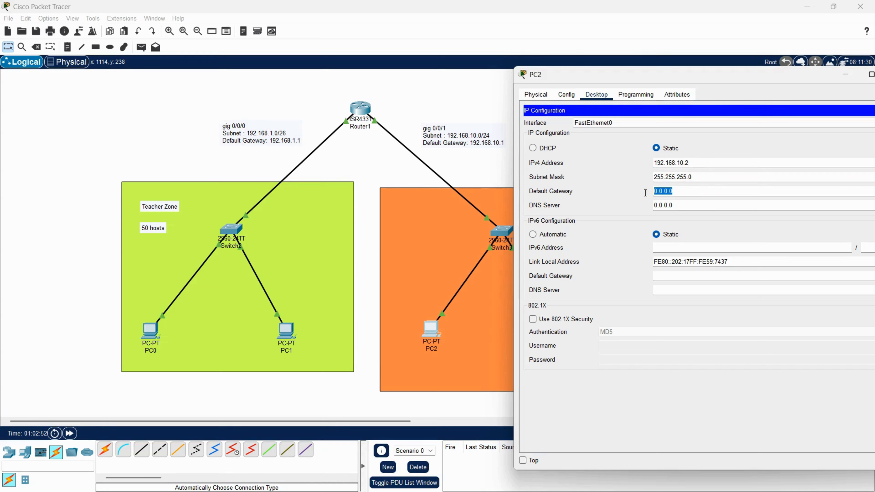
text(19)
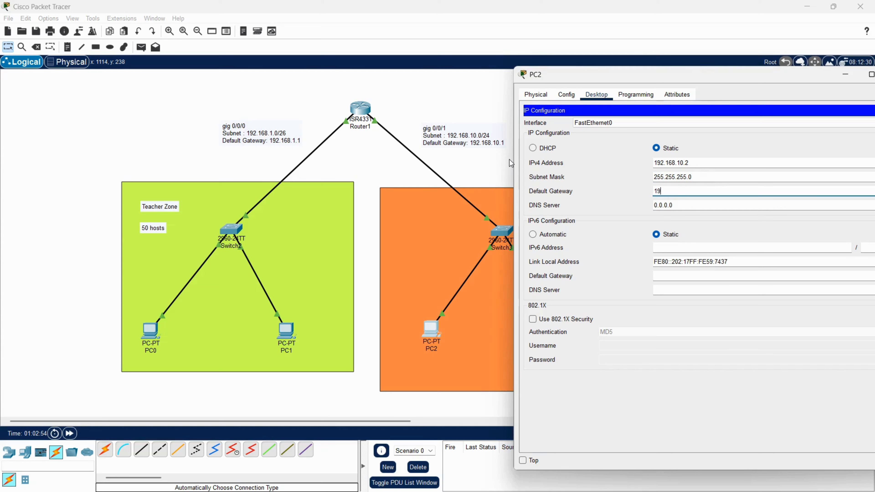
text(2.168.10.1)
click(871, 74)
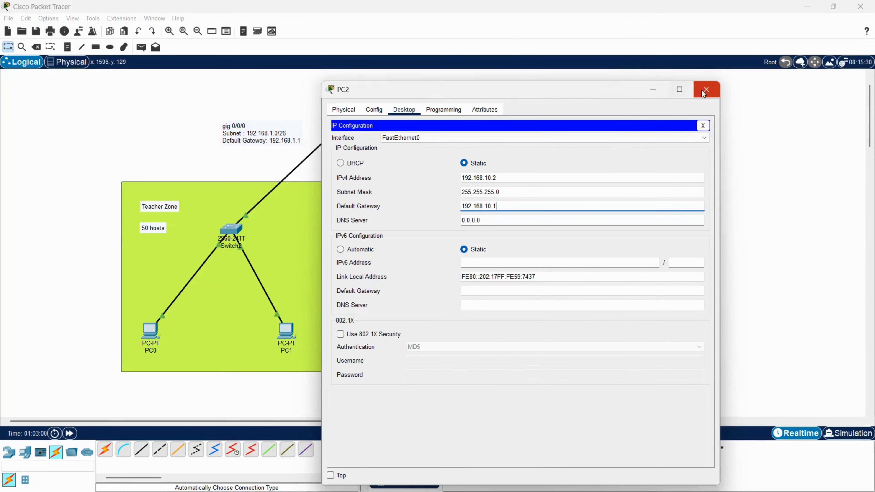
click(705, 90)
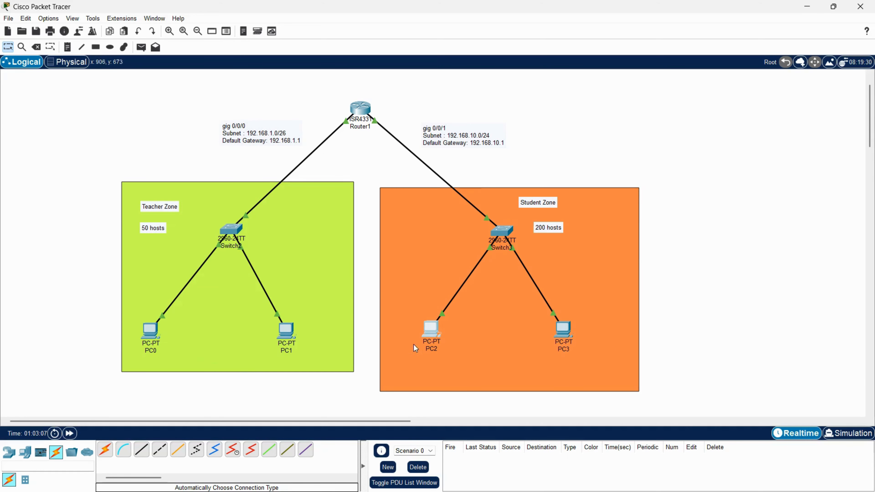
- Leave PC1's IP configuration and run ipconfig in its command prompt to check its IPv4 address
click(289, 337)
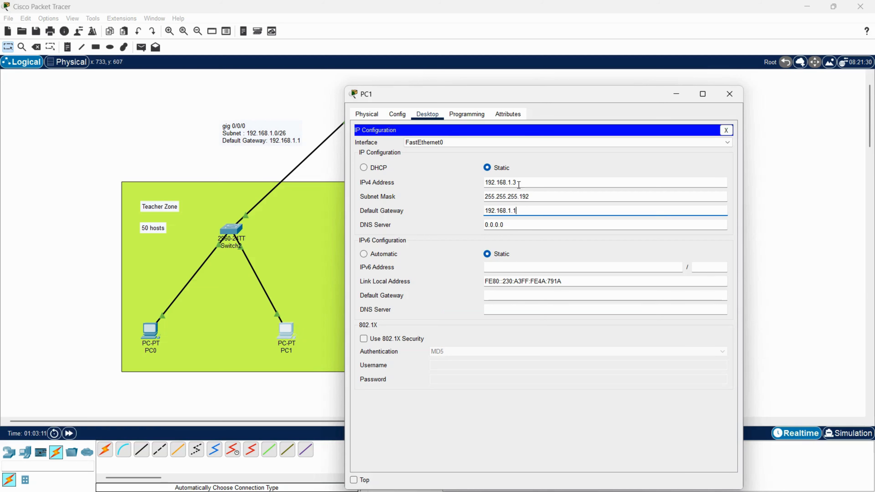
click(367, 115)
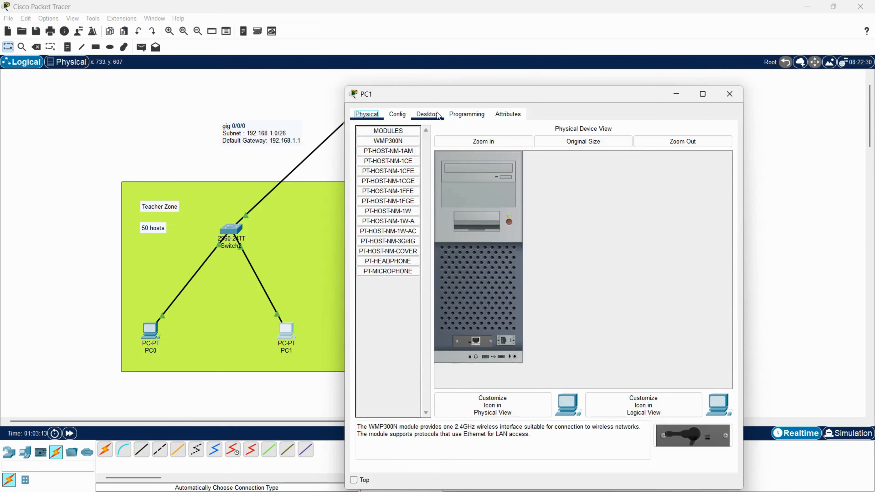
click(437, 115)
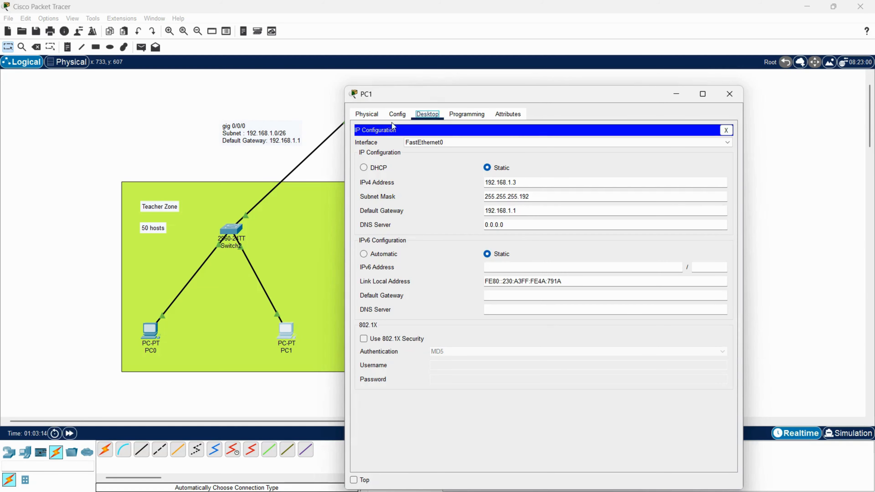
click(725, 130)
click(614, 161)
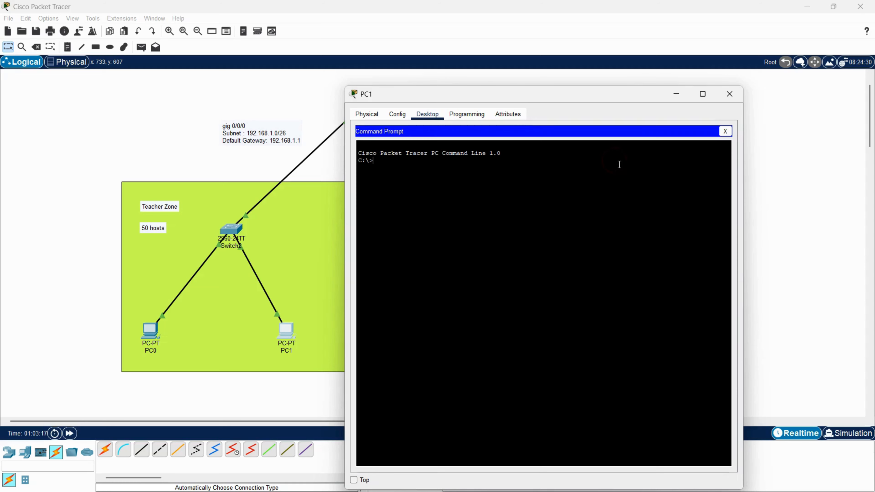
text(ipconfig)
key(Return)
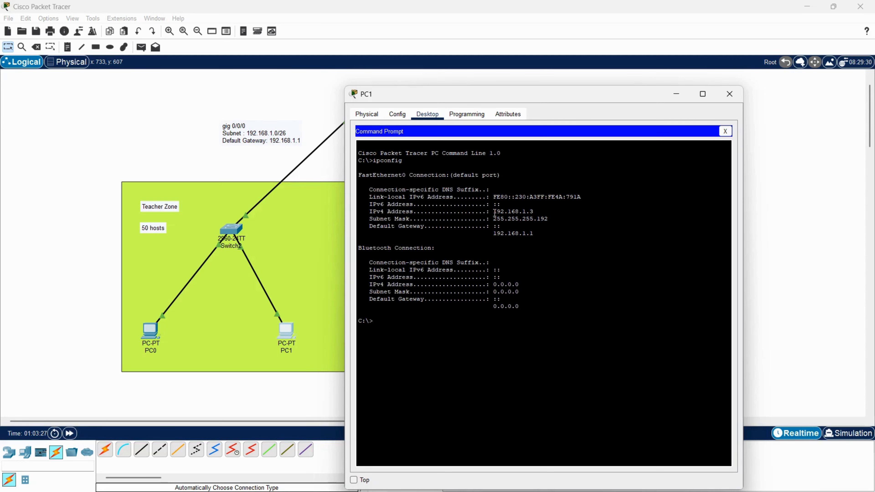
drag(494, 212, 534, 212)
- Ping PC2 at 192.168.10.2 from PC1's command prompt, and examine the replies alongside the topology
click(426, 322)
text(pi)
text(ng 192.168.10.2)
drag(509, 101, 689, 111)
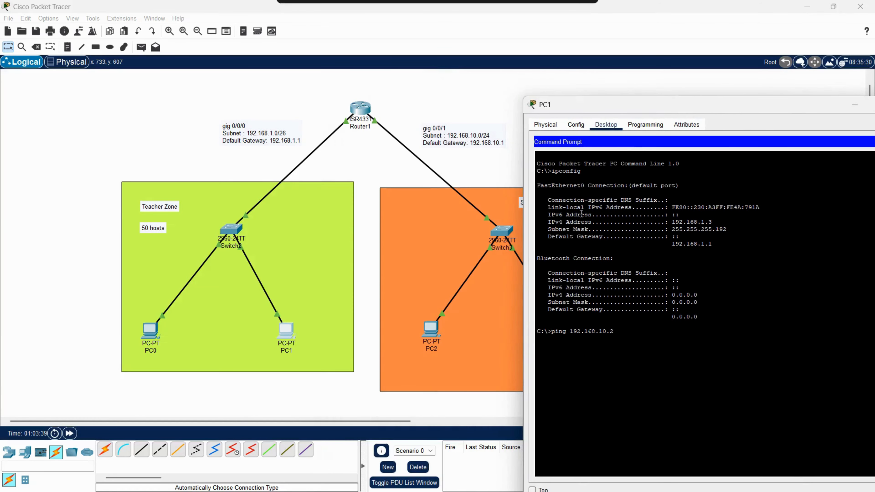
click(625, 331)
key(Return)
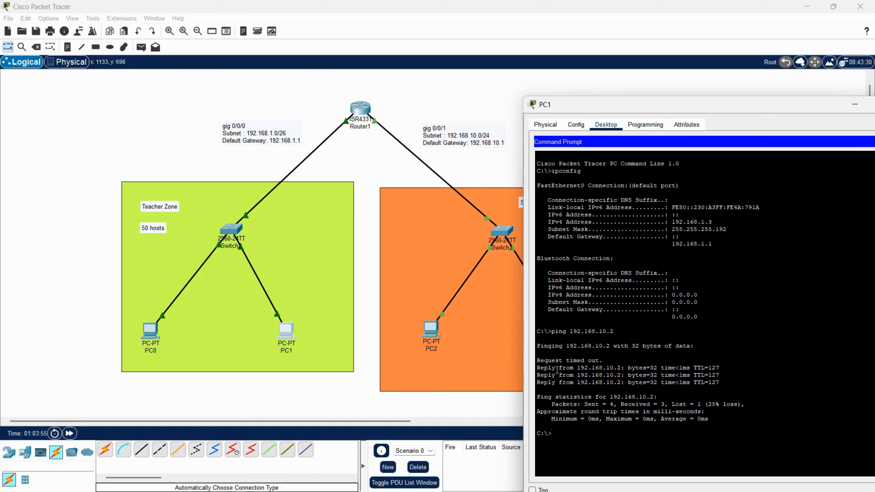
drag(555, 367, 635, 380)
click(635, 383)
drag(585, 105, 367, 104)
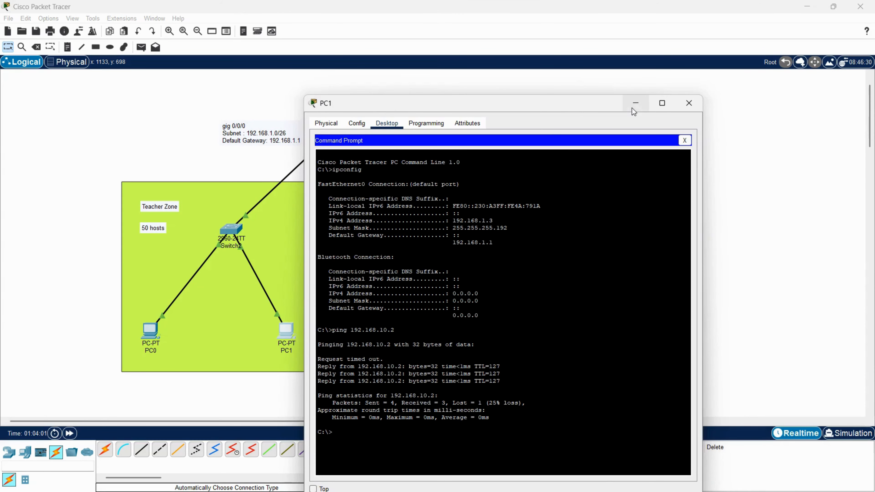
drag(580, 107, 746, 110)
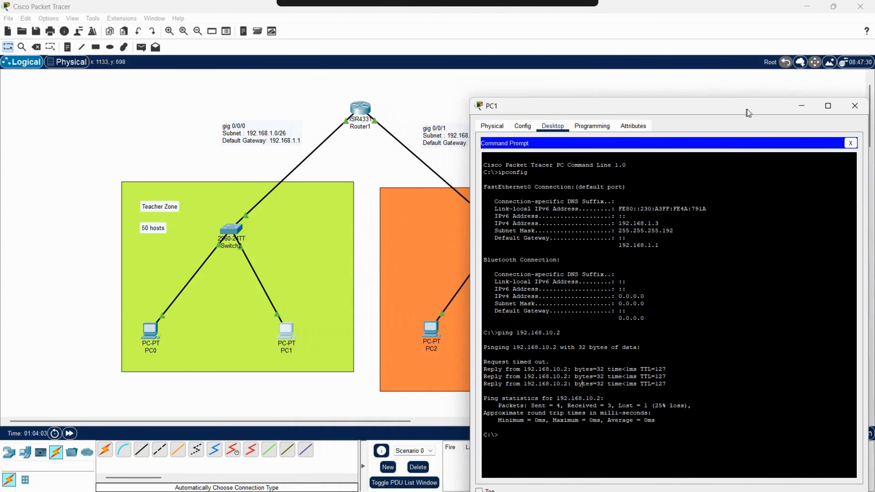